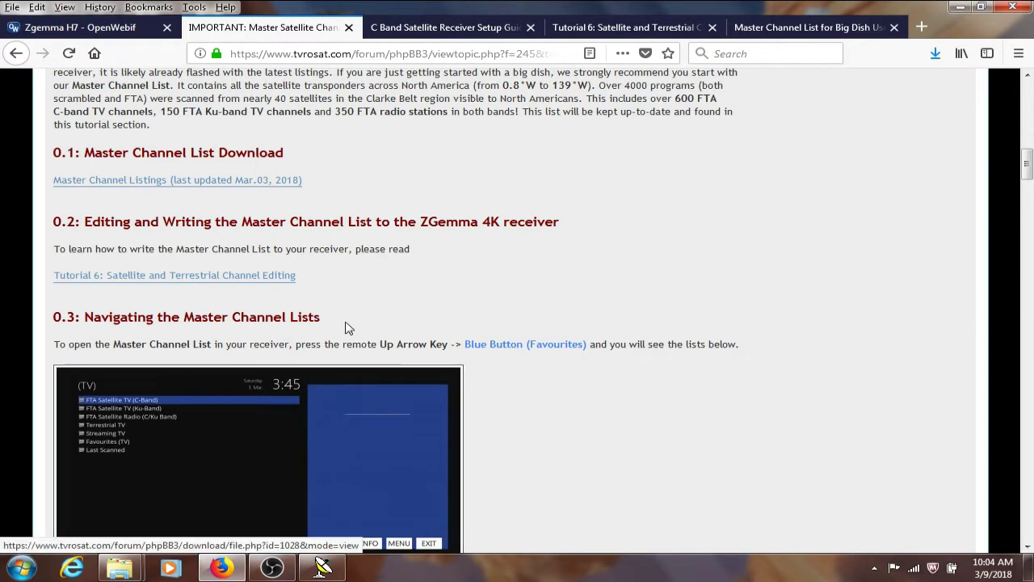
# Accept DreamSet's receiver connection settings, show the AMG-TV signal meter, and bring up the Open dialog.
pyautogui.click(321, 568)
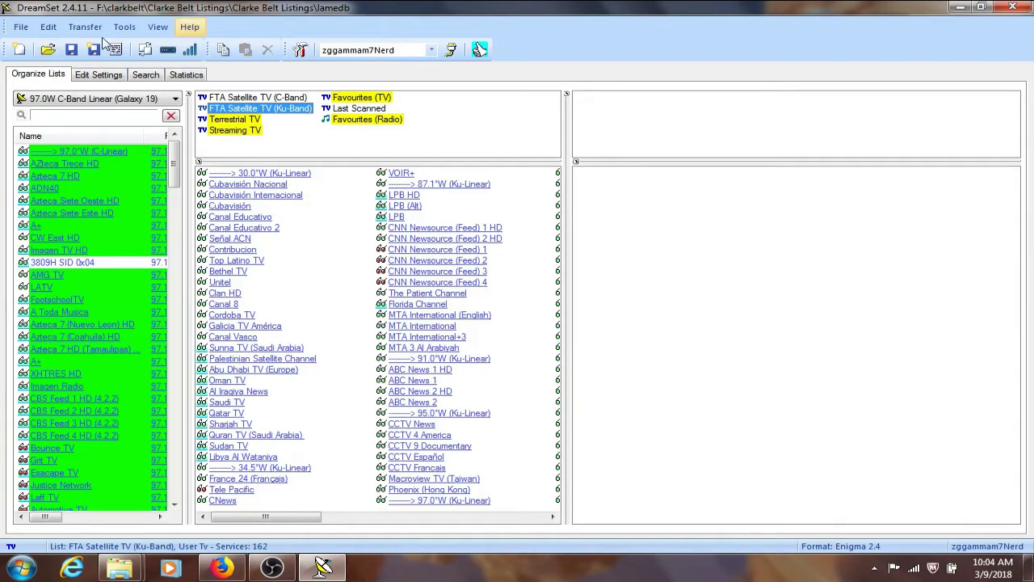
pyautogui.click(299, 50)
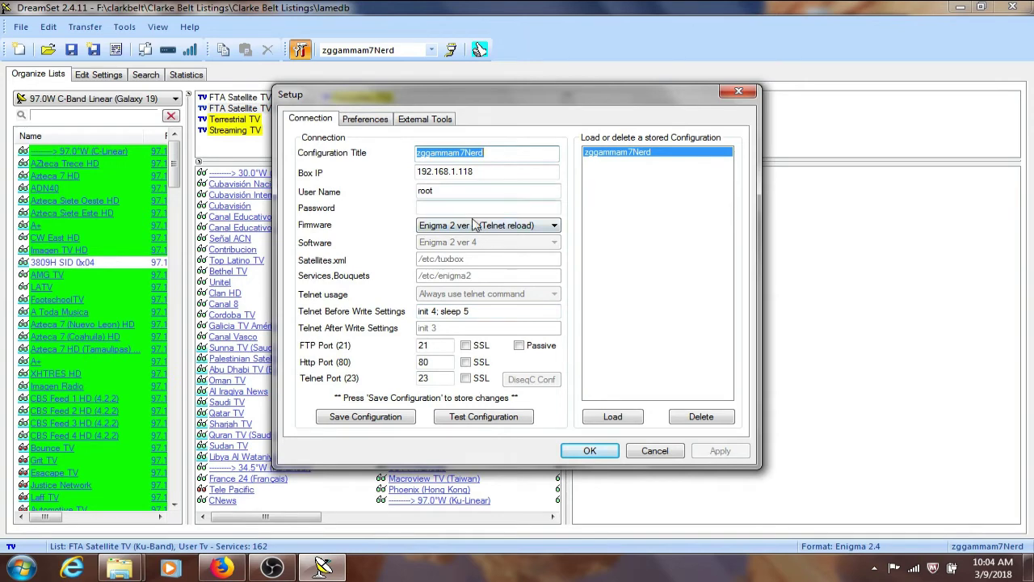
pyautogui.click(590, 452)
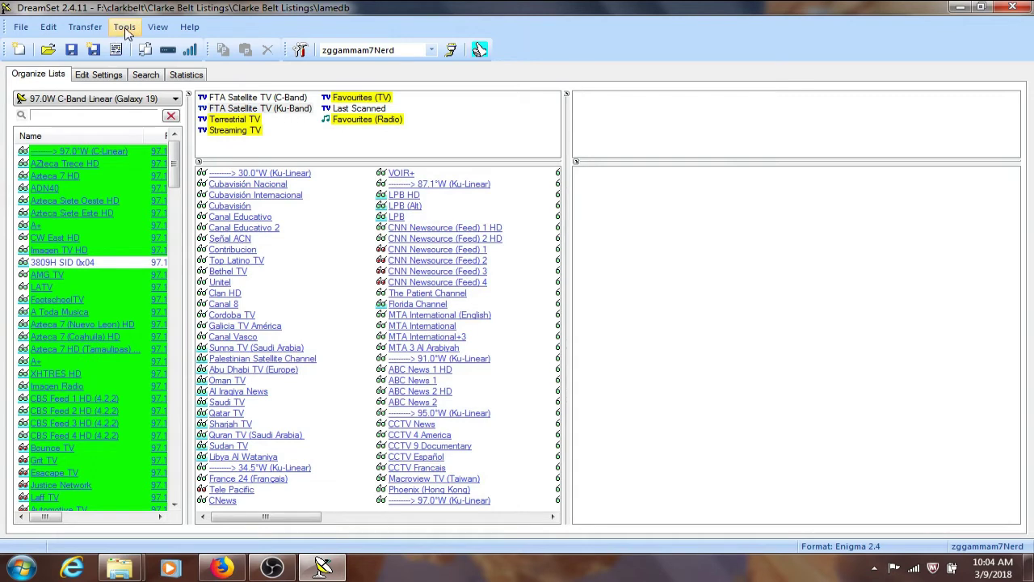
pyautogui.click(189, 51)
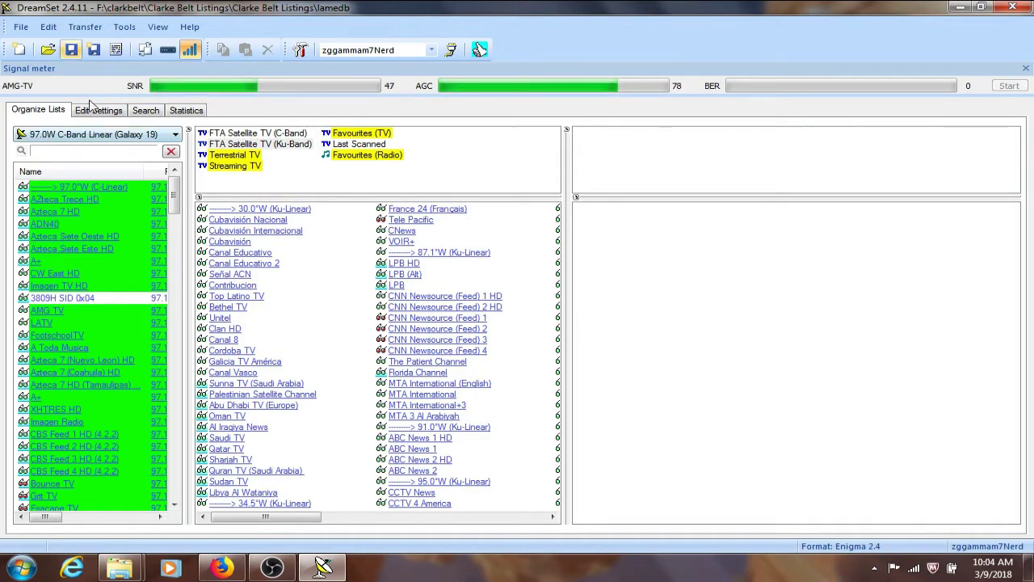
pyautogui.click(54, 48)
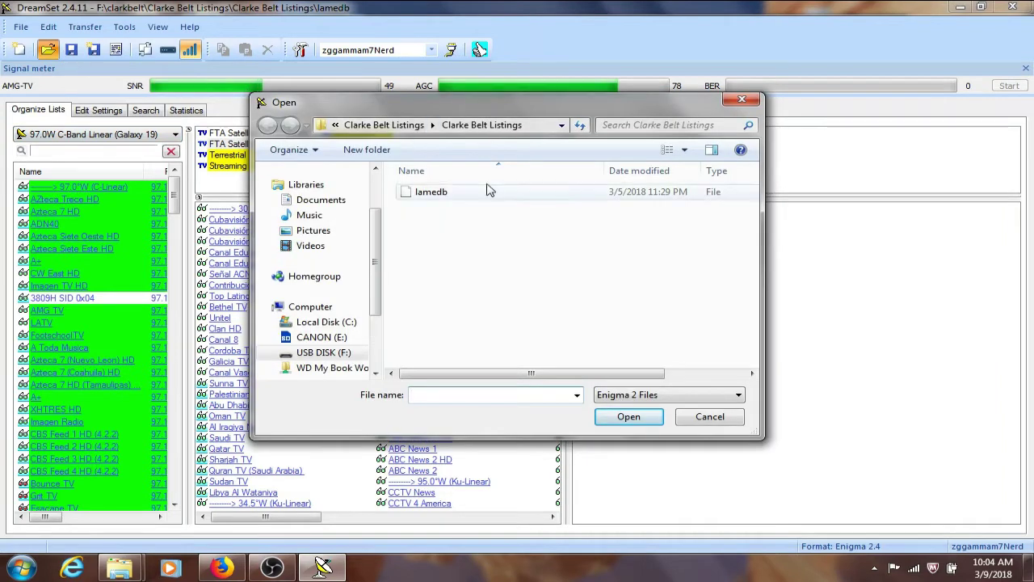
# Open the lamedb file from Clarke Belt Listings so TV All services are listed.
pyautogui.click(436, 194)
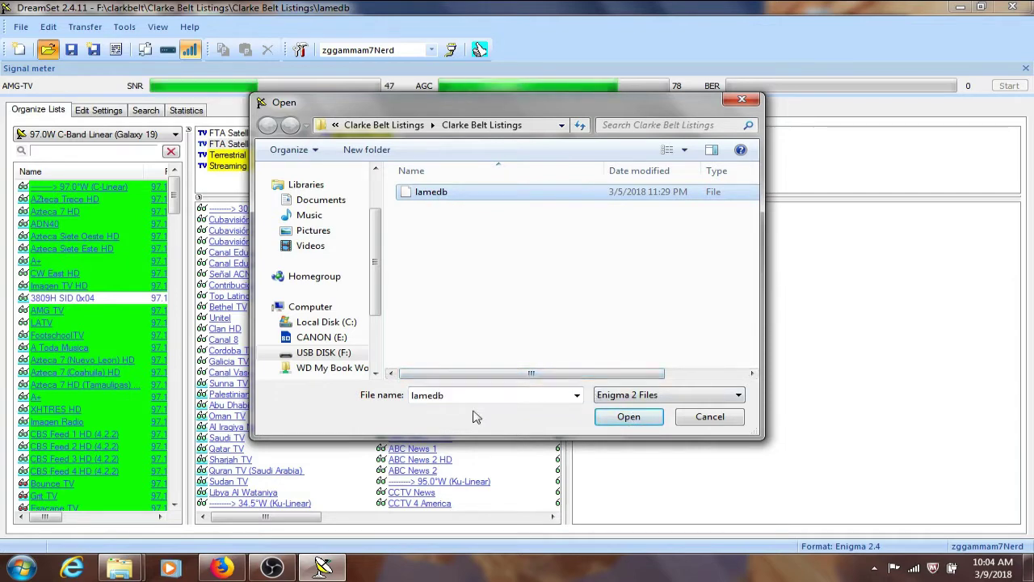
pyautogui.click(630, 419)
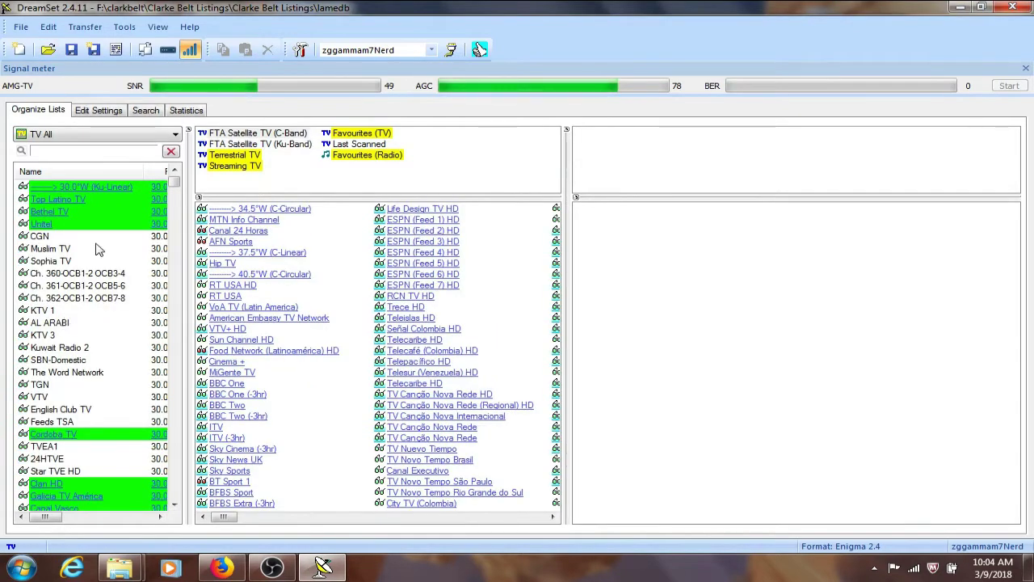
# Preview the 45.0W Intelsat 14 and 55.5W Intelsat 34 satellite channel lists.
pyautogui.click(118, 133)
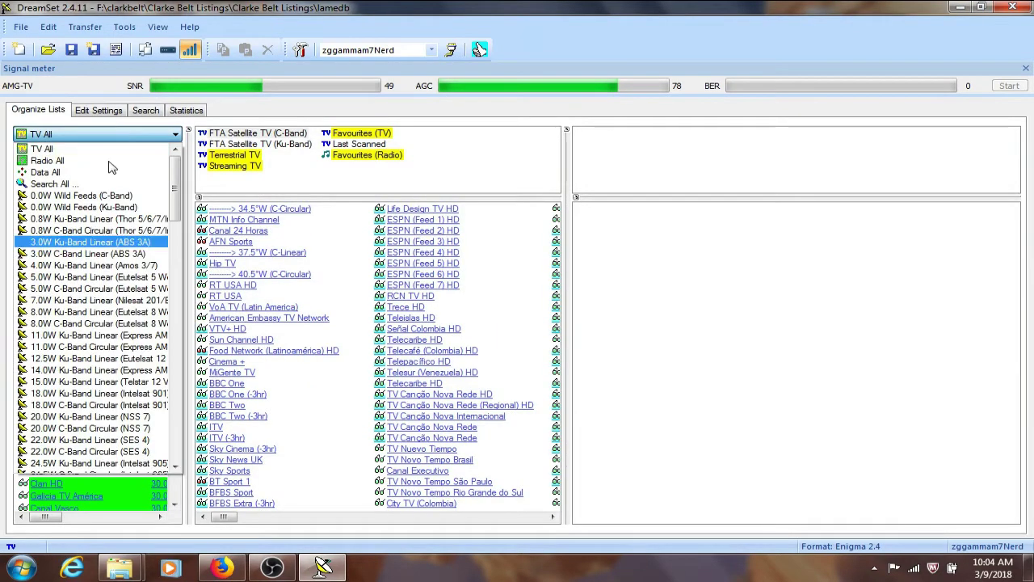
pyautogui.scroll(-4, 103, 279)
pyautogui.scroll(-7, 103, 279)
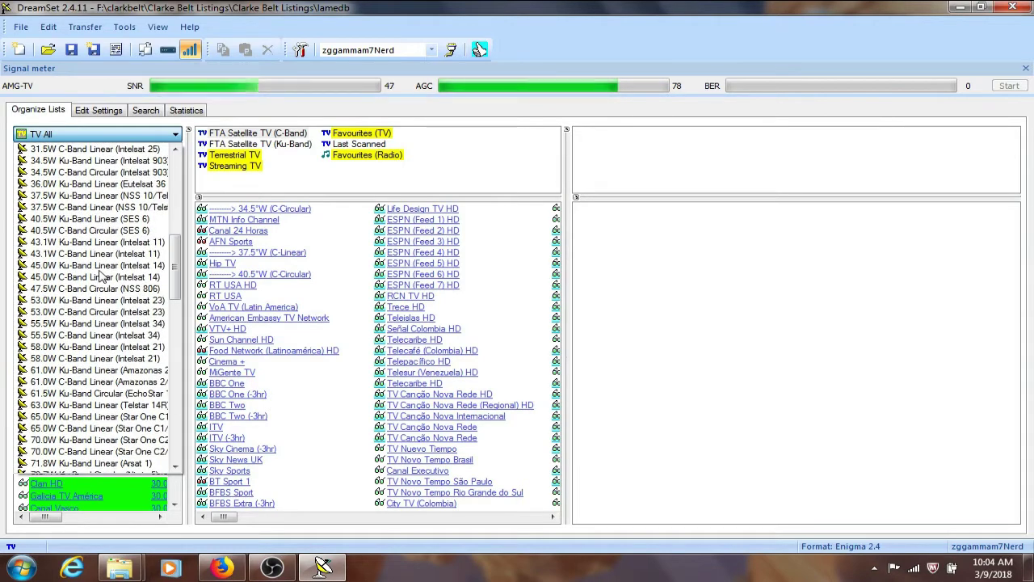
pyautogui.click(100, 266)
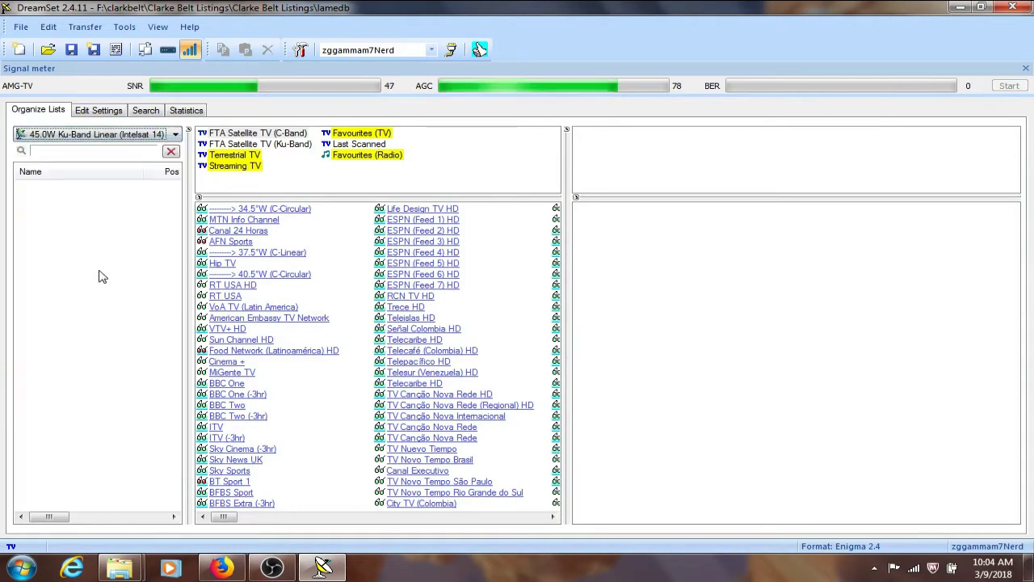
pyautogui.click(132, 141)
pyautogui.click(103, 225)
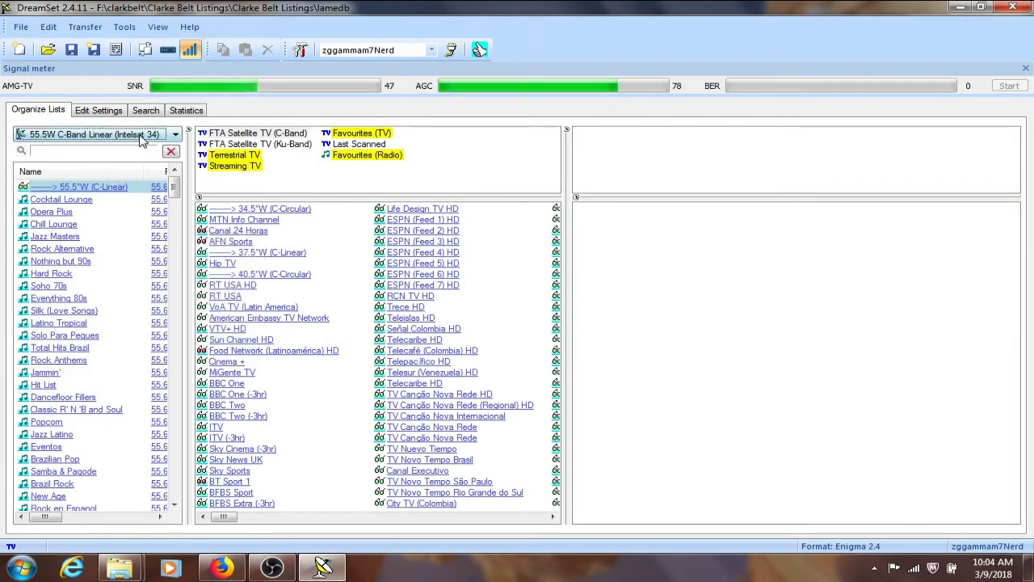
# Switch to 97.0W C-Band Linear (Galaxy 19) and scroll through its services.
pyautogui.click(142, 137)
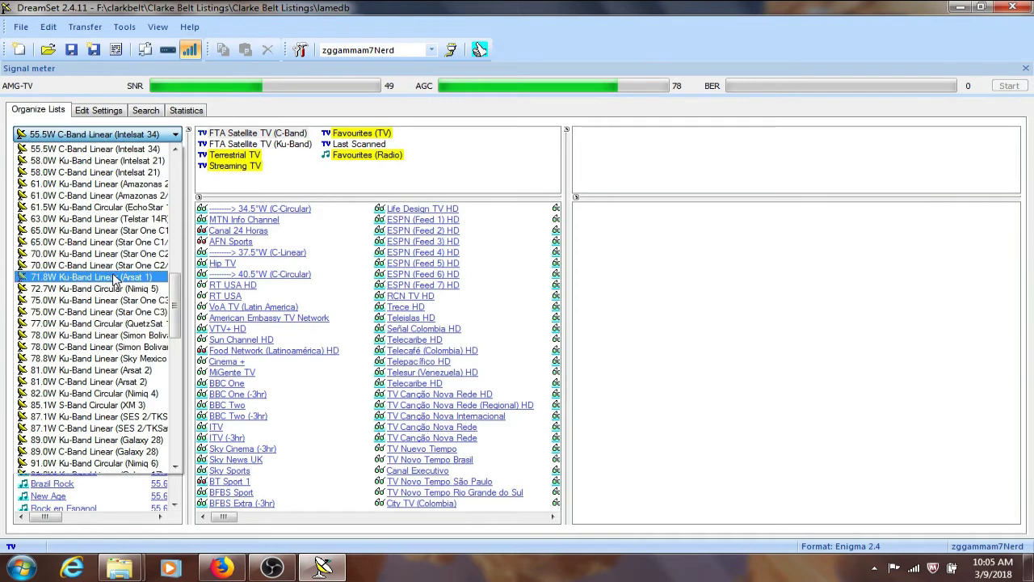
pyautogui.moveTo(178, 316); pyautogui.dragTo(178, 359)
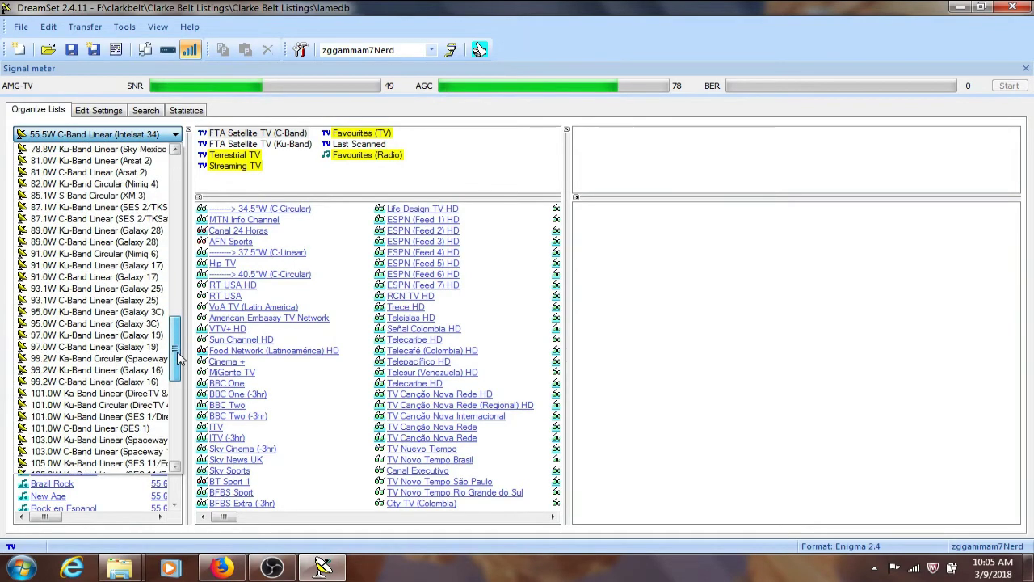
pyautogui.click(114, 347)
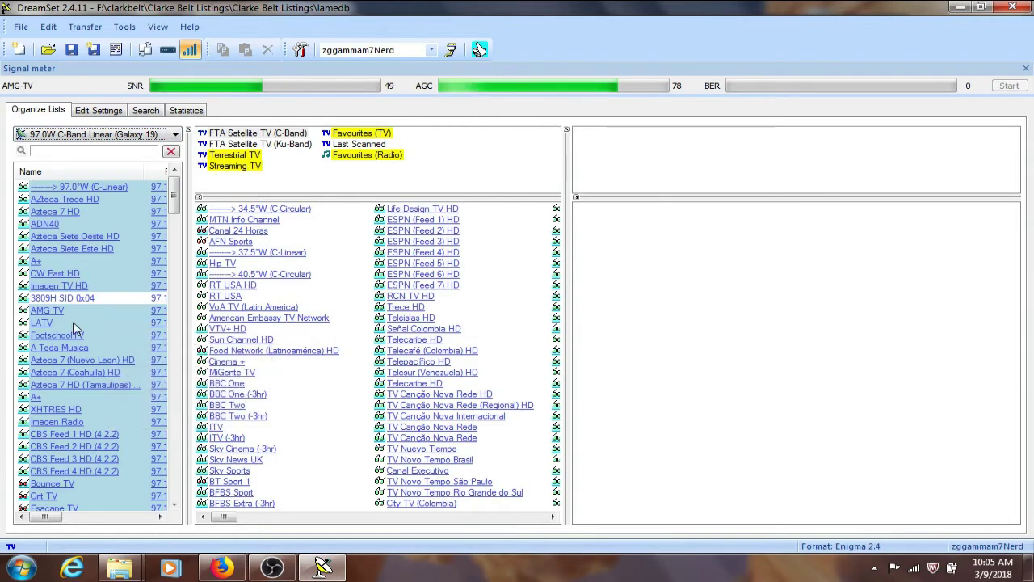
pyautogui.moveTo(72, 328)
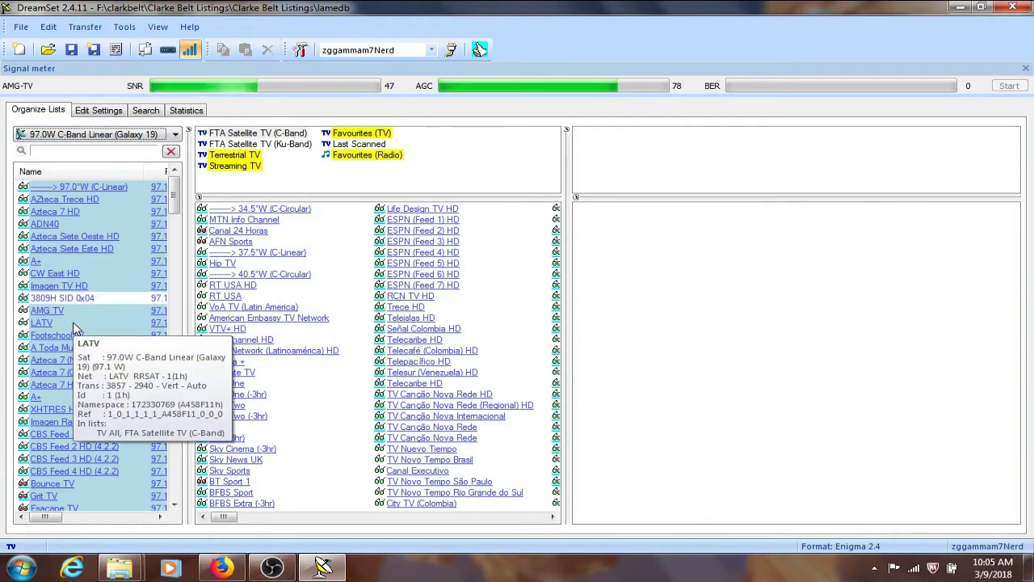
pyautogui.scroll(-3, 72, 328)
pyautogui.scroll(-3, 75, 332)
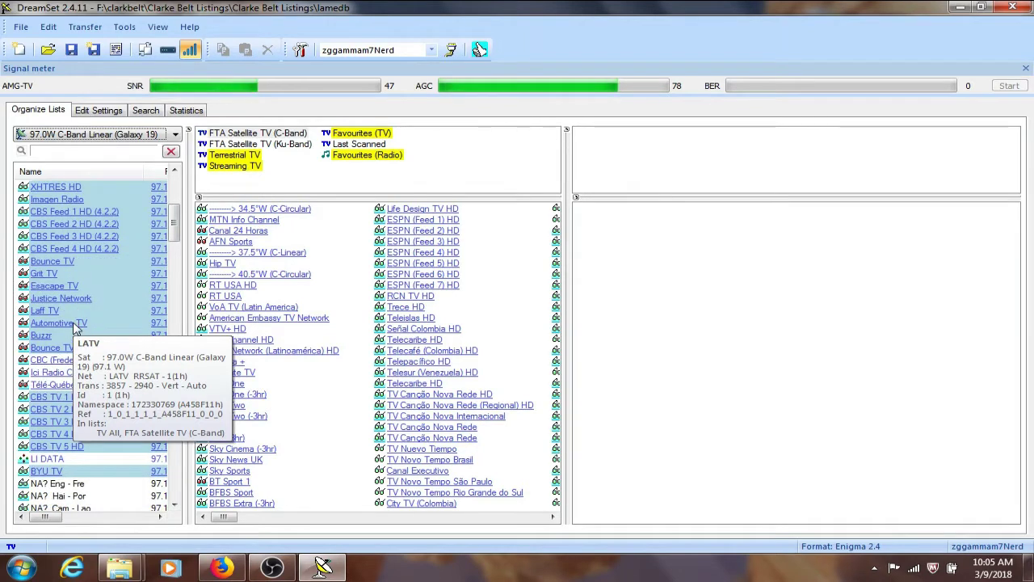
pyautogui.scroll(-8, 76, 331)
pyautogui.scroll(-10, 76, 328)
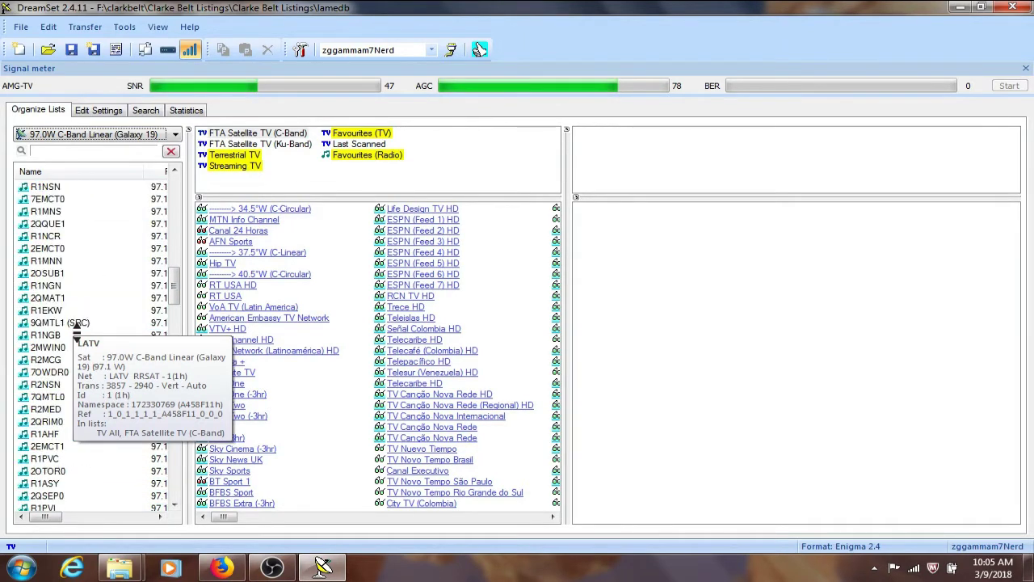
pyautogui.scroll(-10, 75, 329)
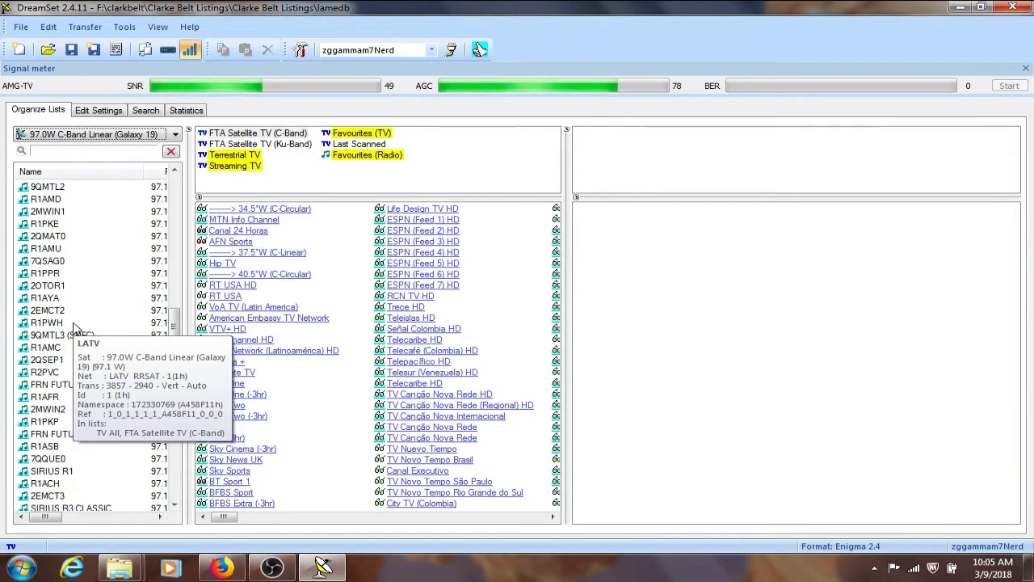
pyautogui.scroll(-5, 76, 332)
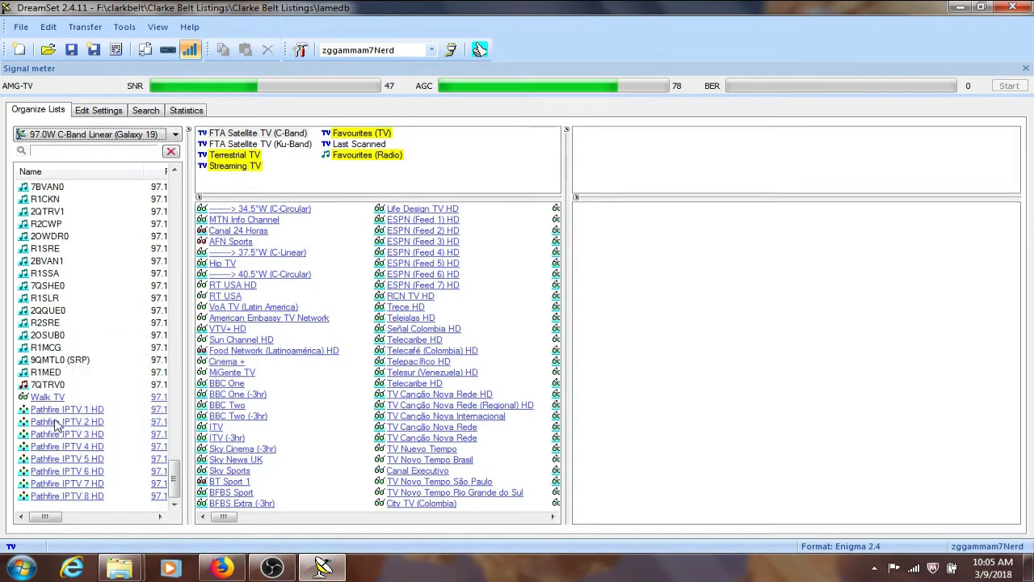
pyautogui.moveTo(52, 401)
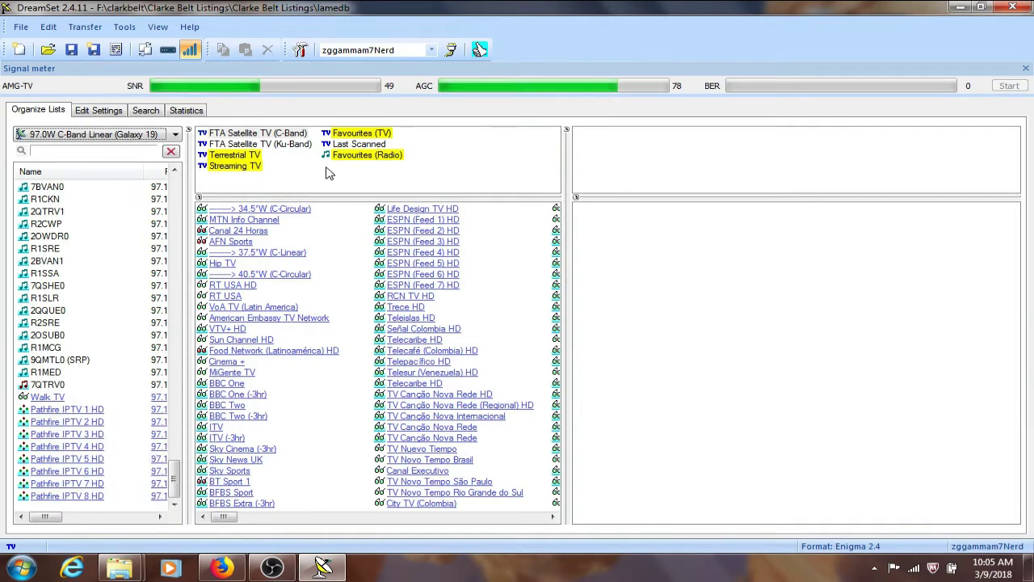
# Write the Clarke Belt channel files to the Zgemma receiver, letting Enigma stop and restart.
pyautogui.click(450, 53)
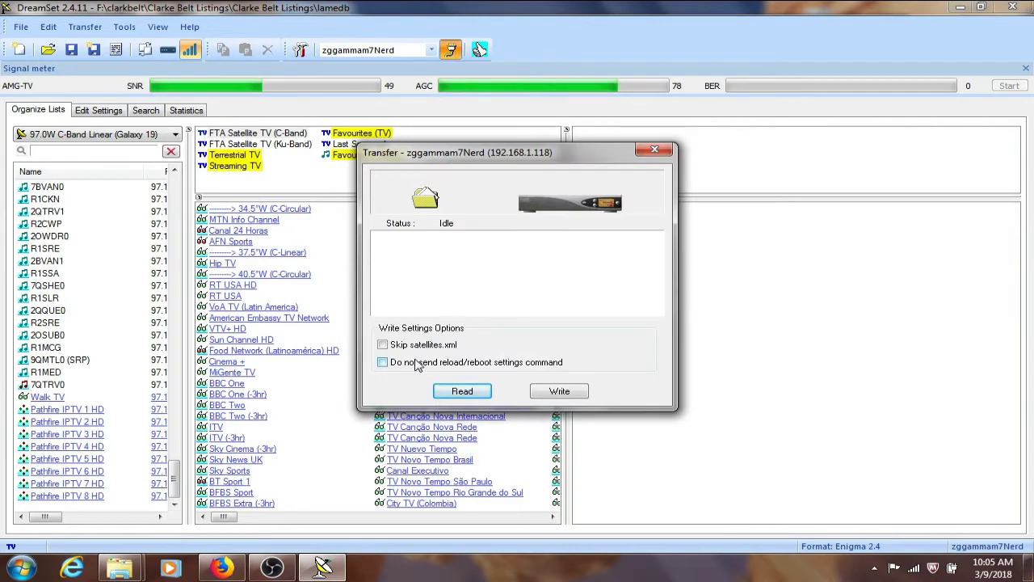
pyautogui.click(559, 391)
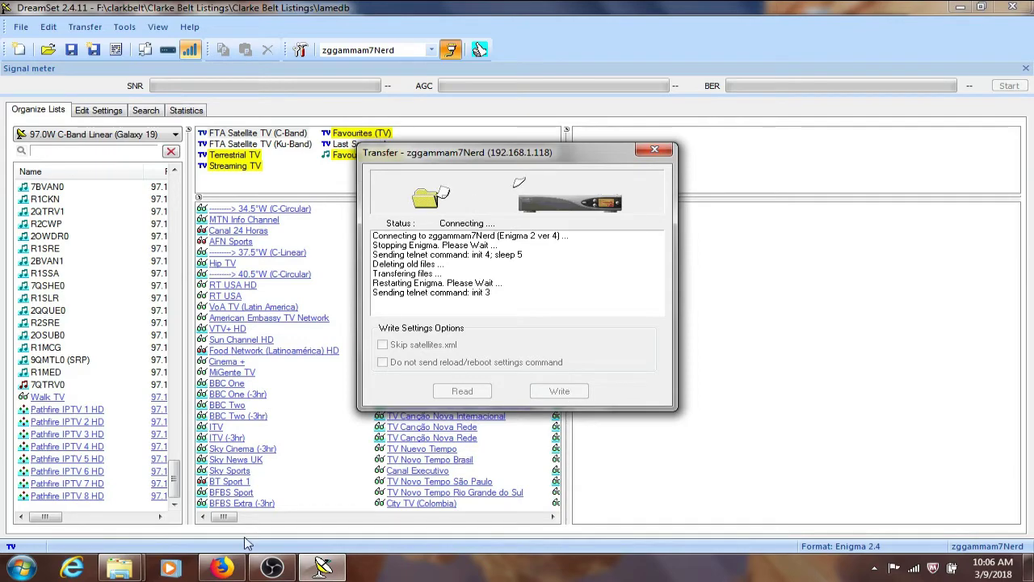
pyautogui.click(272, 568)
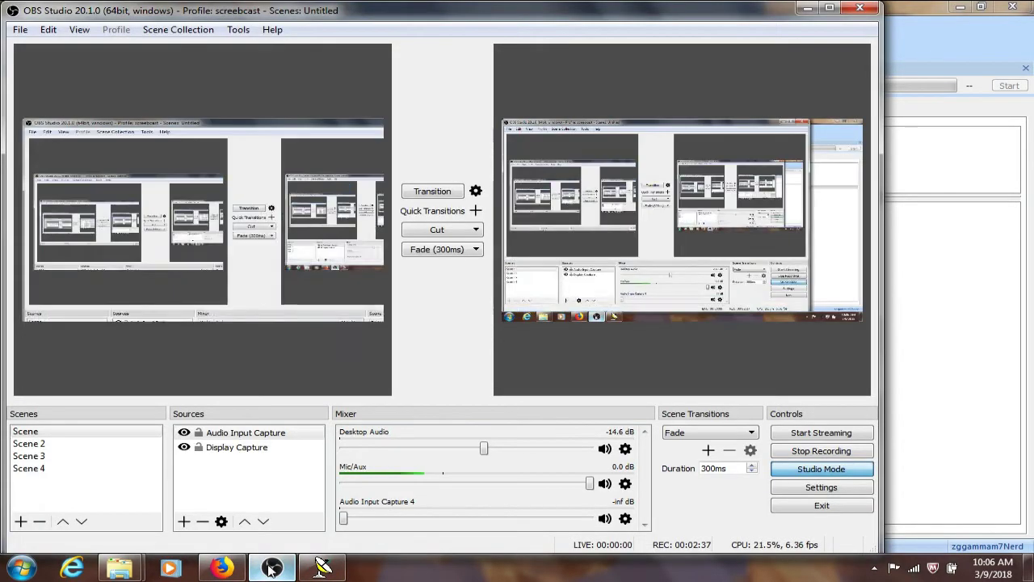
# Minimize OBS Studio to reveal the receiver's bouquet list in OpenWebif.
pyautogui.click(272, 568)
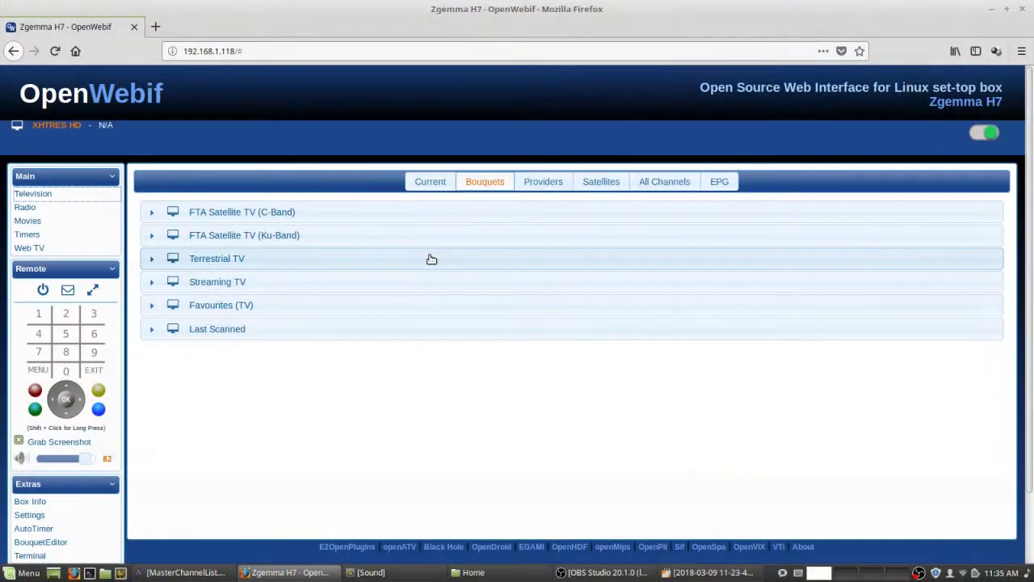
# Go to BouquetEditor under Extras in OpenWebif's sidebar.
pyautogui.moveTo(895, 86); pyautogui.dragTo(928, 79)
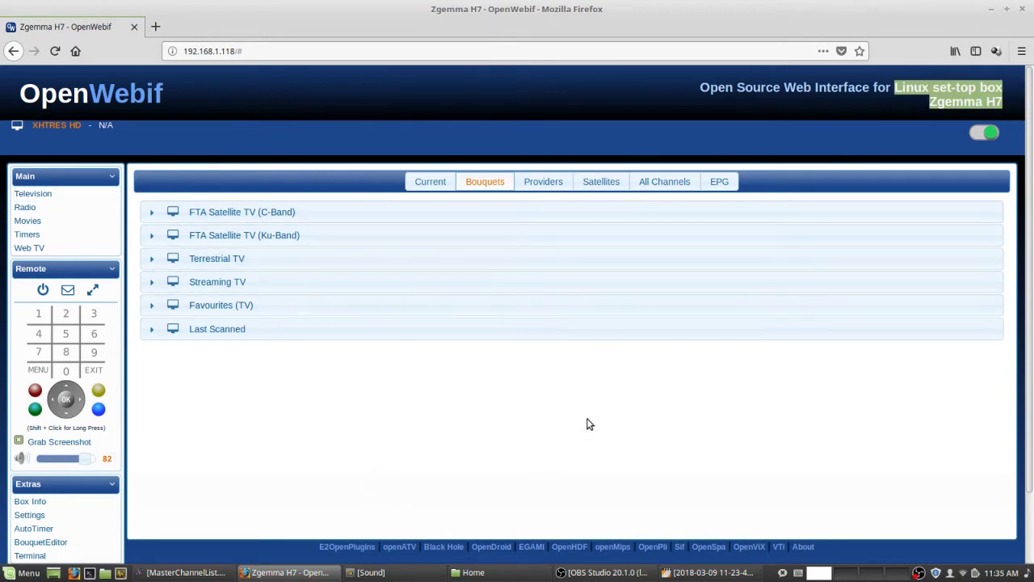
pyautogui.scroll(-2, 105, 414)
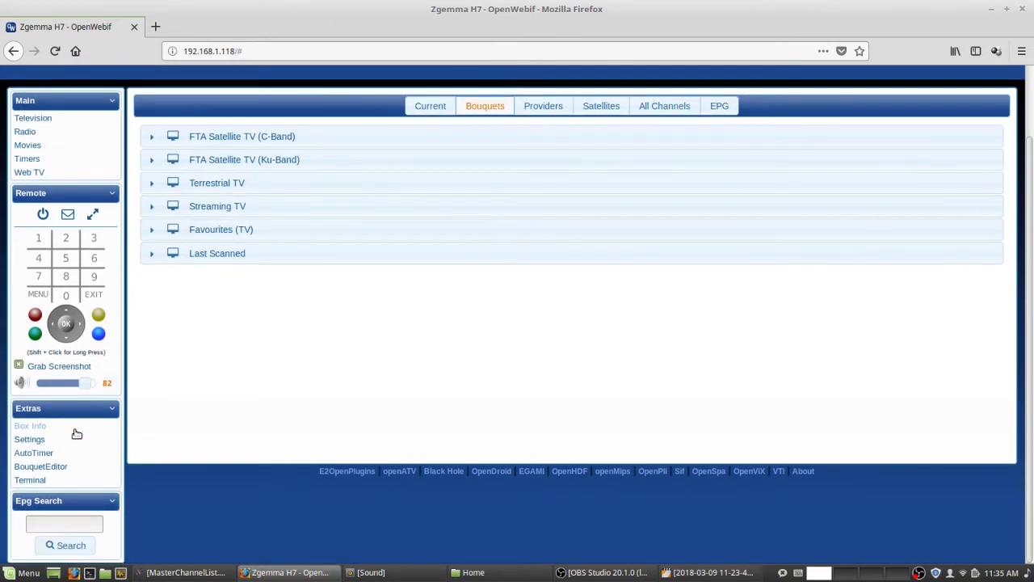
pyautogui.click(45, 467)
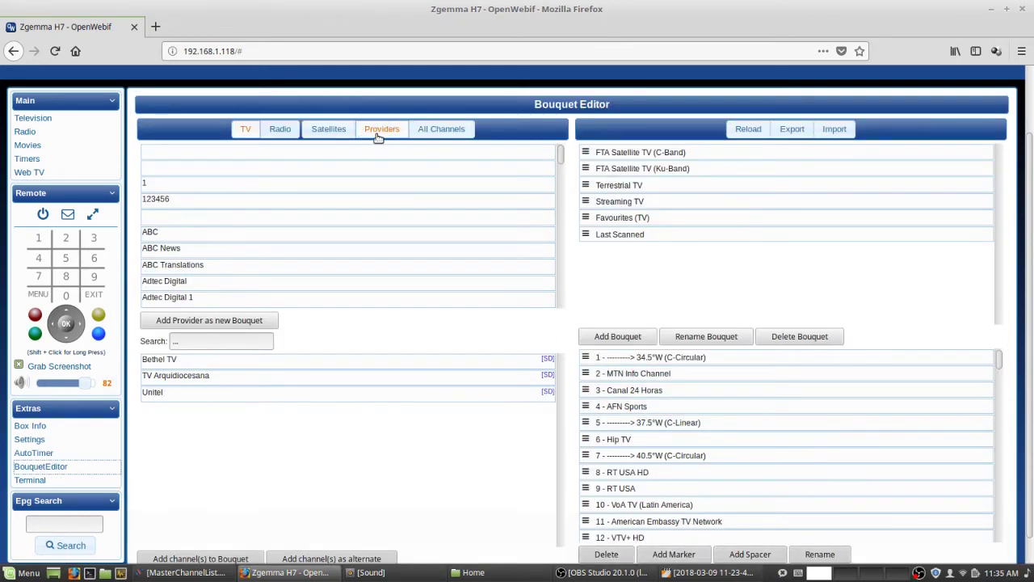
# List the 97.0W Ku-Band Linear (Galaxy 19) - Services channels from the Satellites tab.
pyautogui.click(331, 131)
pyautogui.click(407, 219)
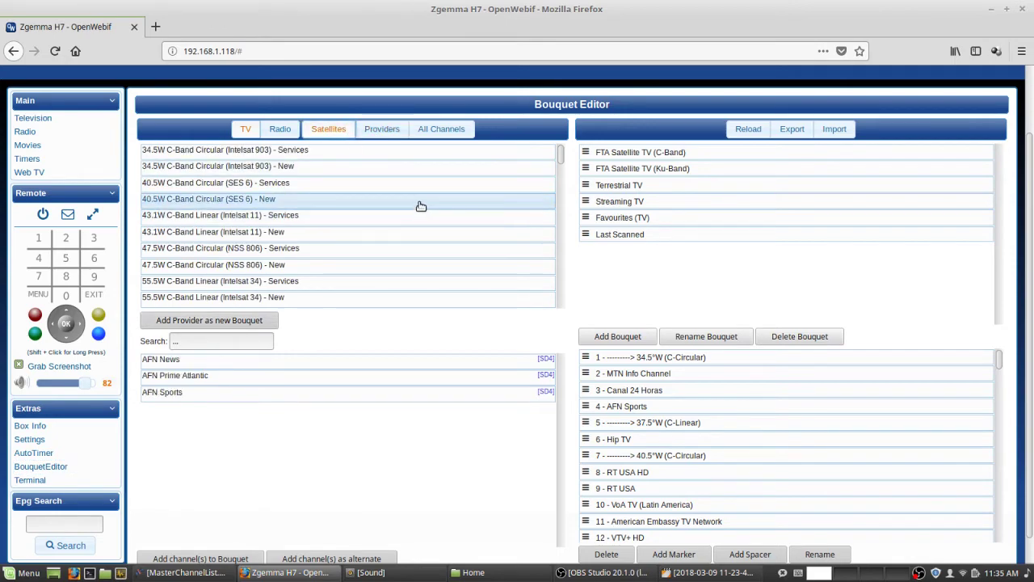
pyautogui.scroll(-10, 420, 206)
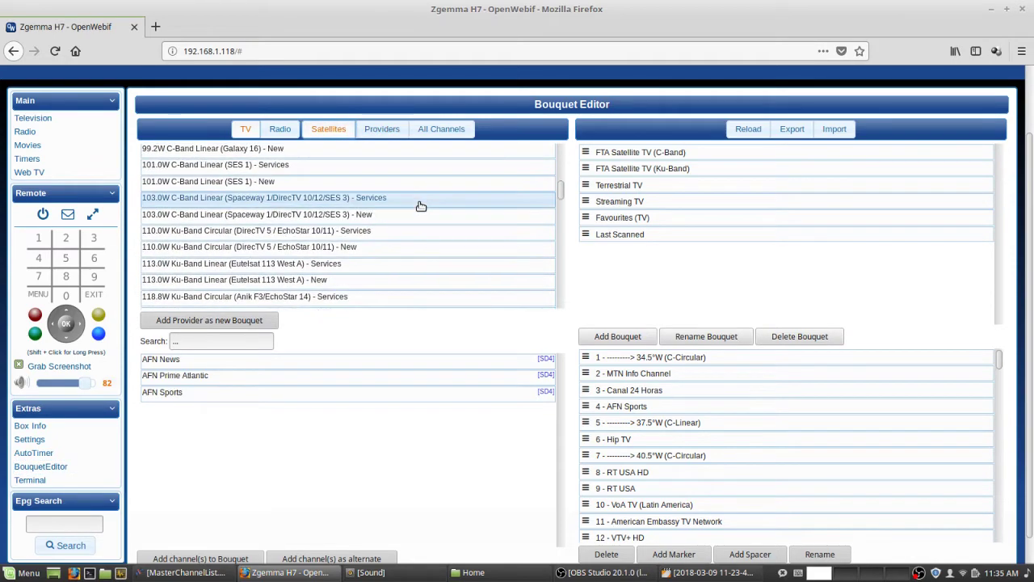
pyautogui.scroll(-10, 420, 206)
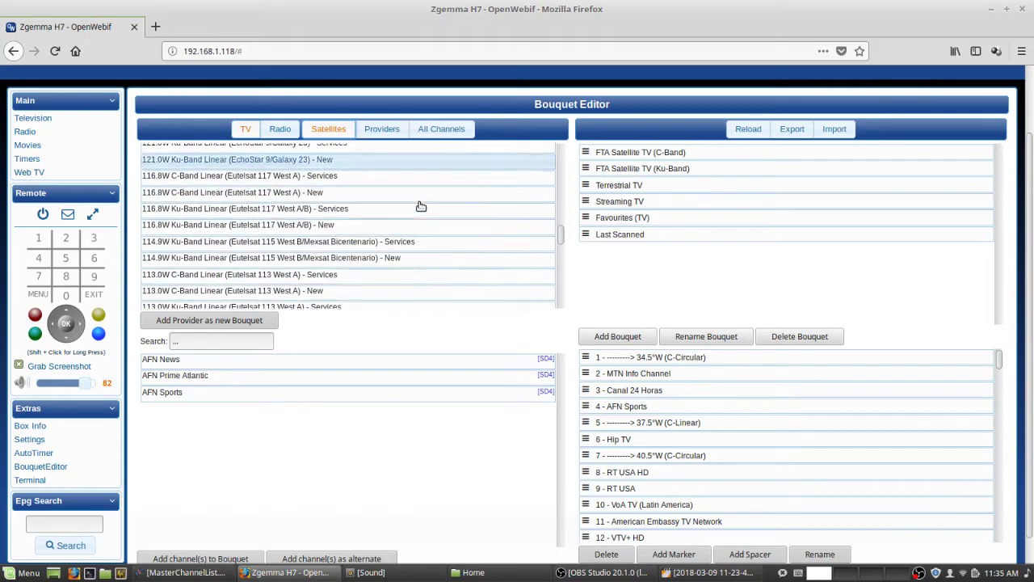
pyautogui.scroll(-10, 420, 206)
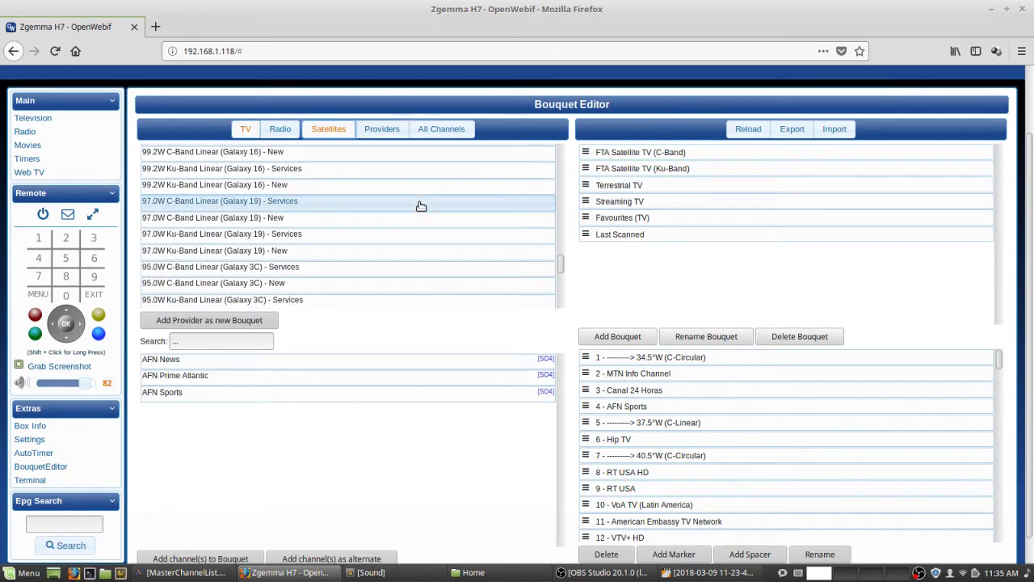
pyautogui.click(271, 233)
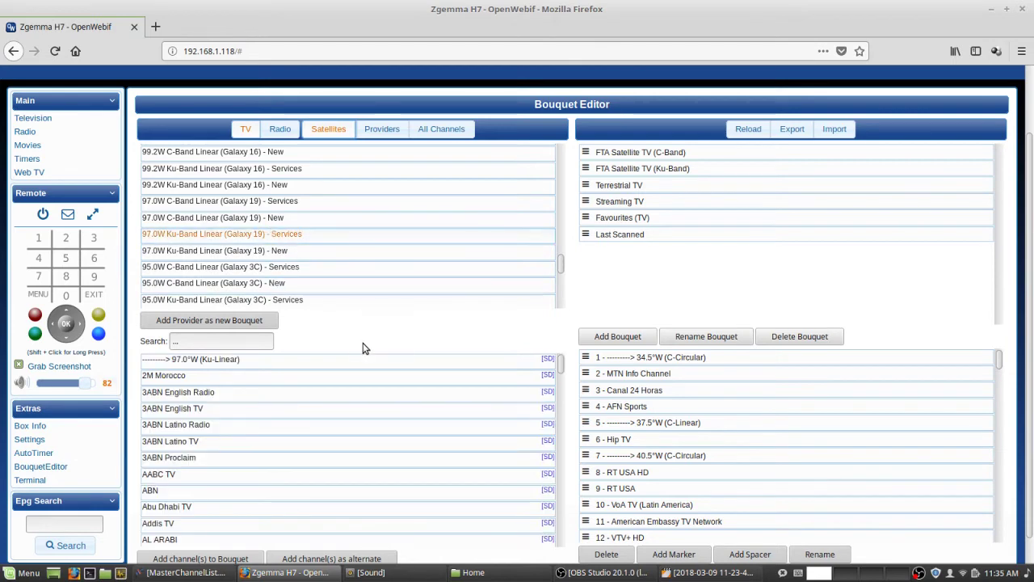
# Select CNC World English and start adding a new bouquet.
pyautogui.scroll(-1, 309, 412)
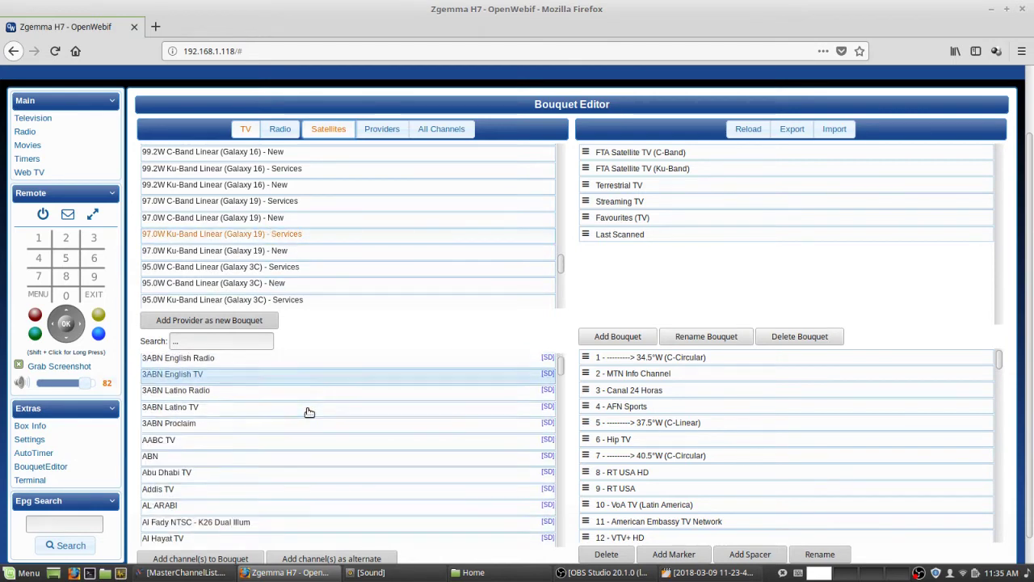
pyautogui.scroll(-10, 309, 412)
pyautogui.click(308, 412)
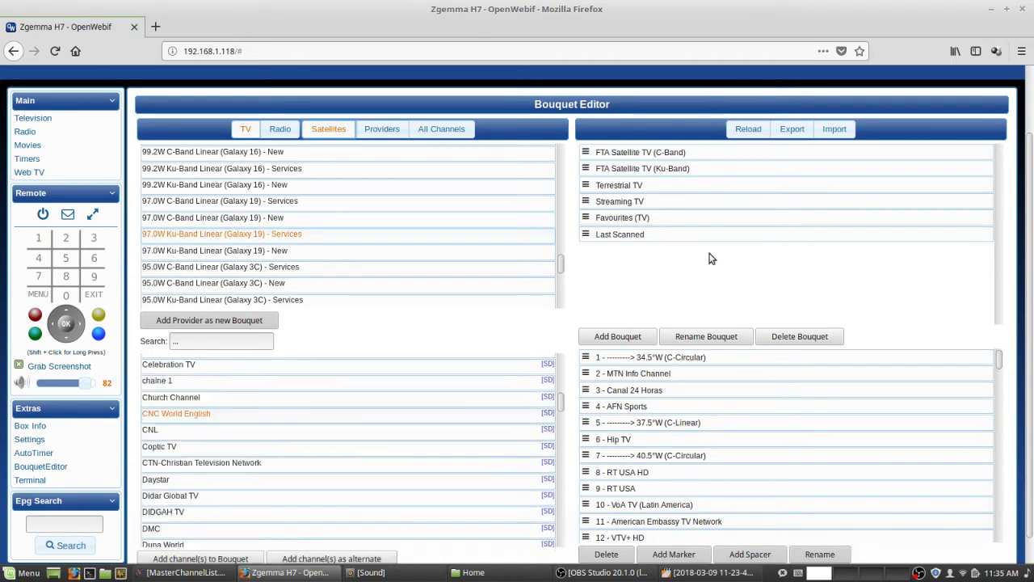
pyautogui.click(620, 337)
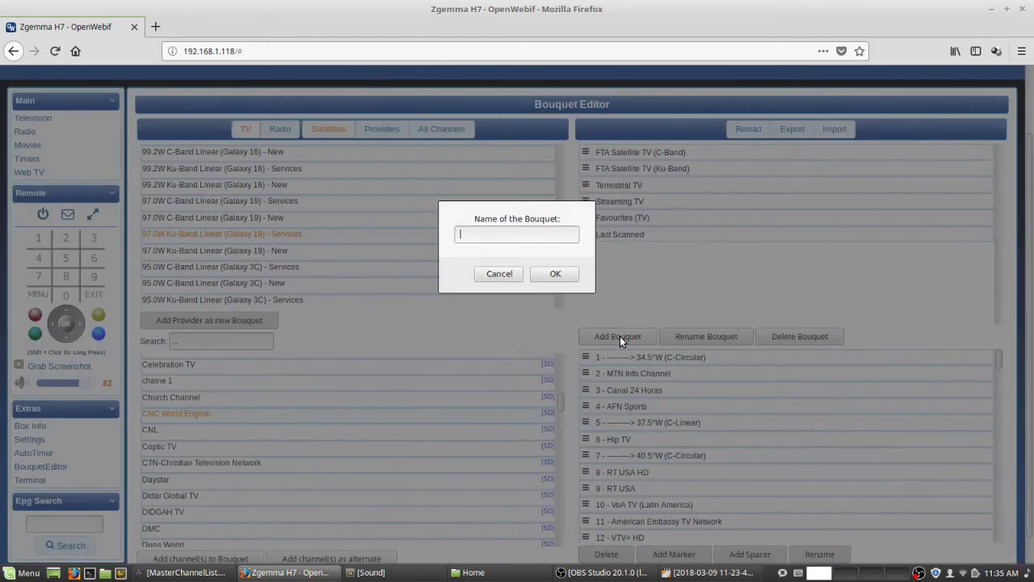
# Name the bouquet FAV1Galaxy19 and add RT America and Press TV alongside QVC.
pyautogui.write('FAV1Galaxy19')
pyautogui.press('Return')
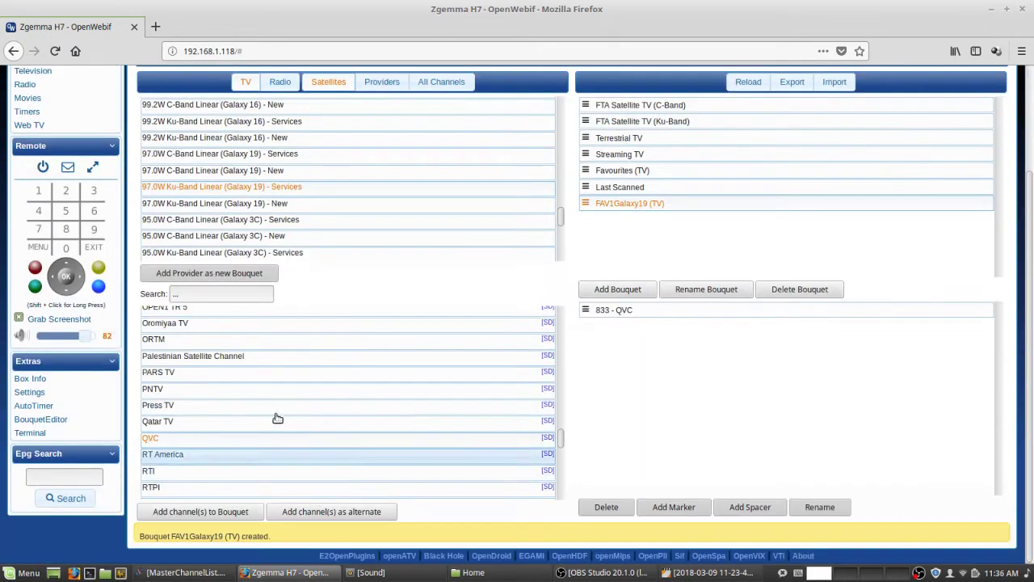
pyautogui.click(167, 461)
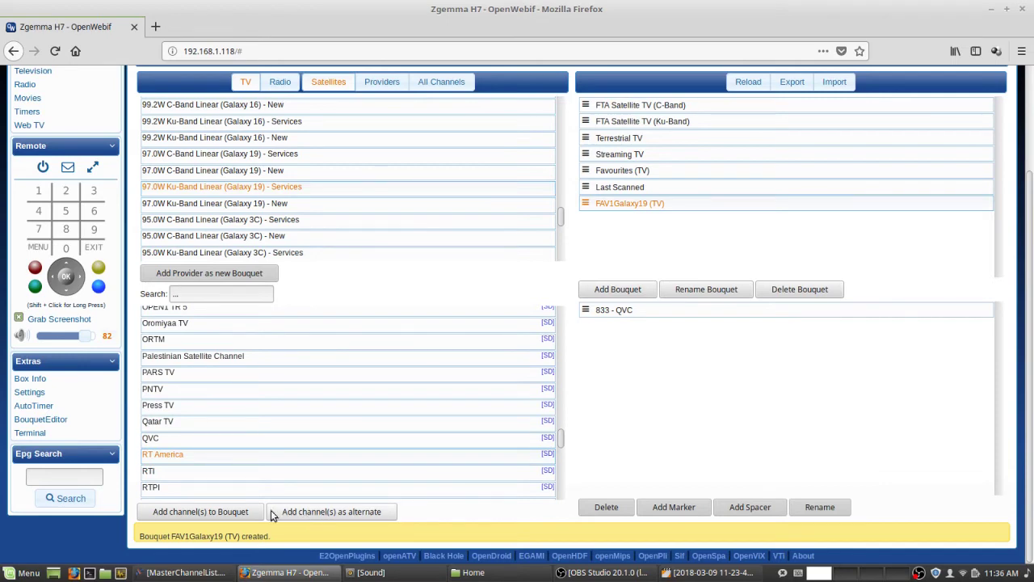
pyautogui.click(239, 513)
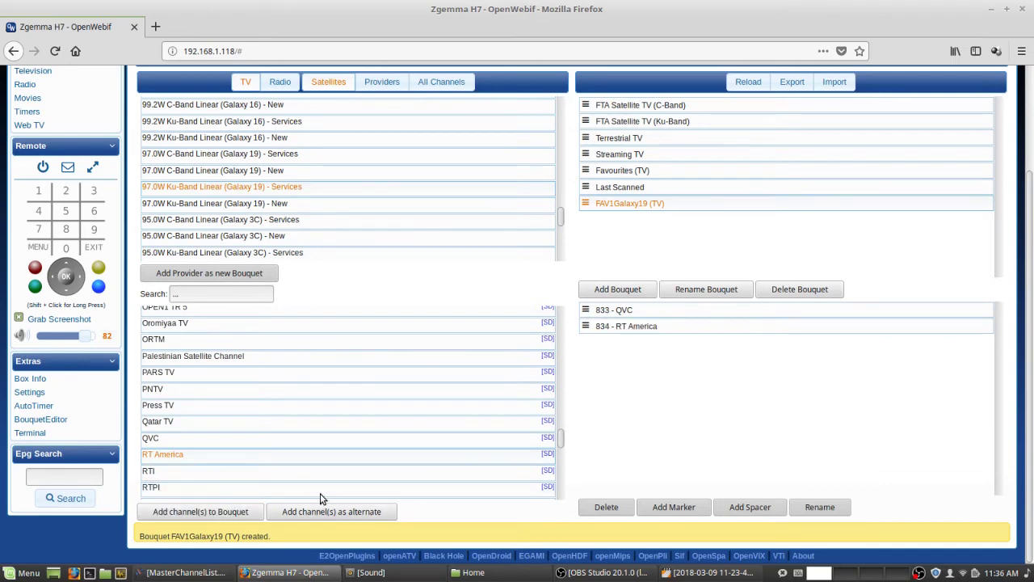
pyautogui.click(168, 405)
pyautogui.click(182, 513)
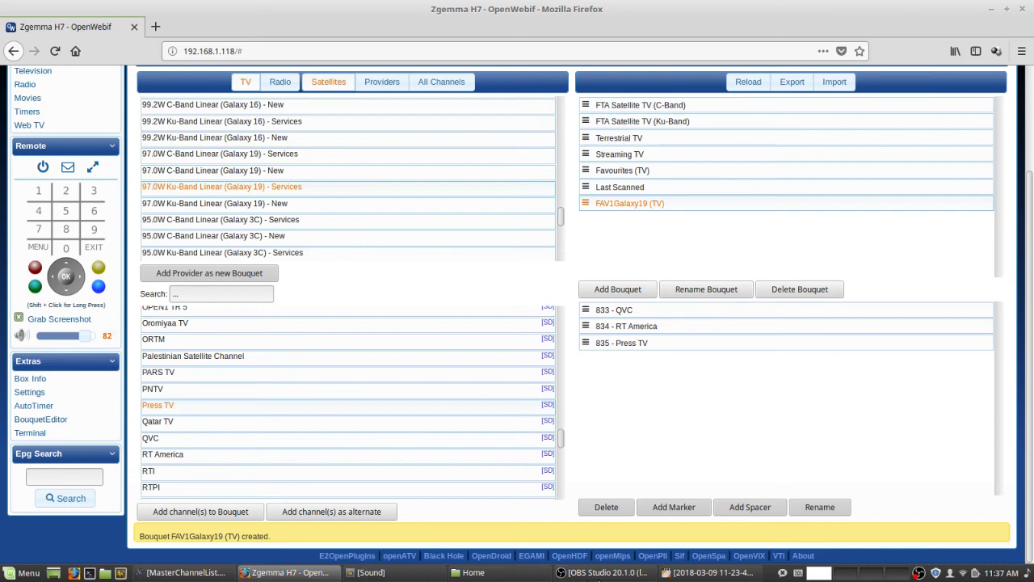
pyautogui.moveTo(602, 578)
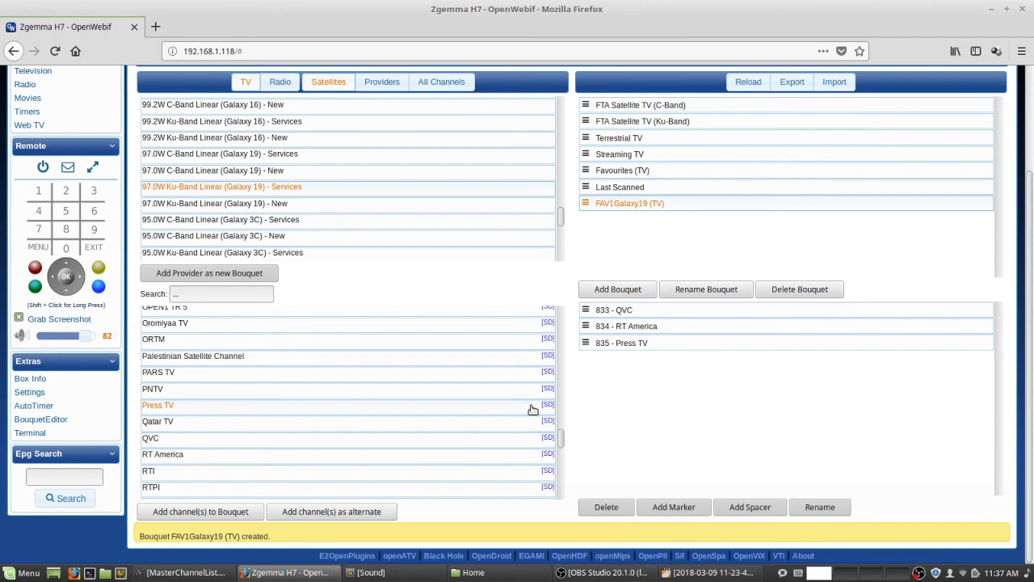